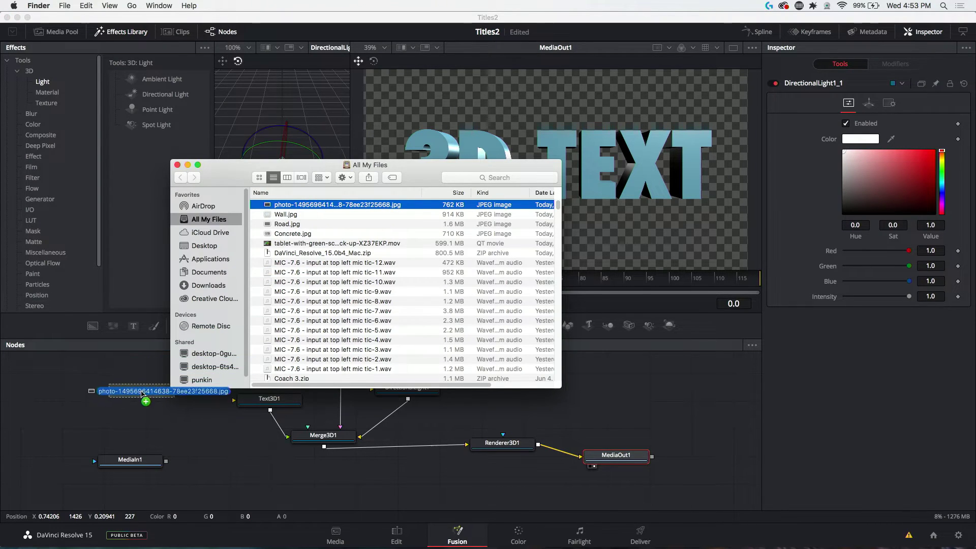
Step: Bring the concrete photo into the node graph as MediaIn2 and view it in the left viewer
drag(318, 206, 151, 396)
click(190, 423)
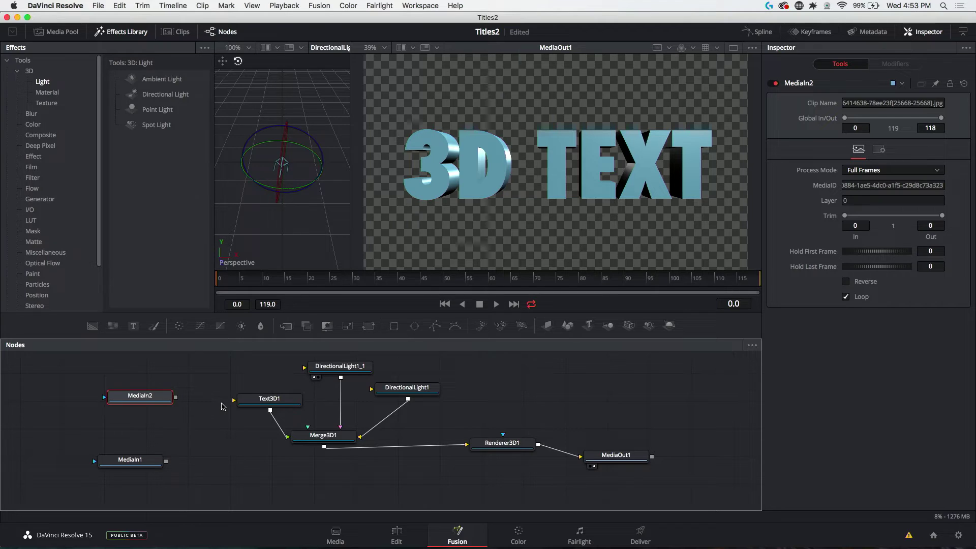
click(160, 400)
key(1)
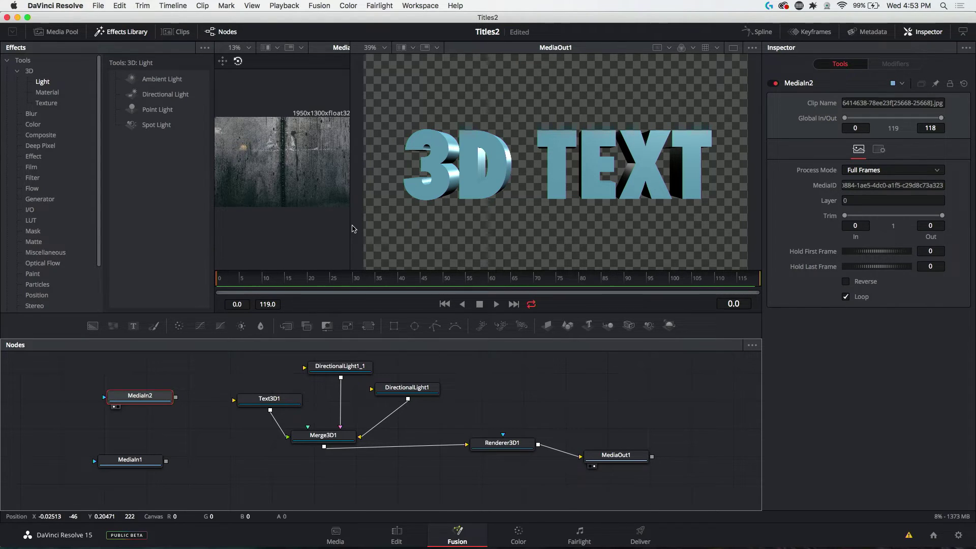
mouse_move(350, 225)
mouse_down()
mouse_move(471, 222)
mouse_move(405, 224)
mouse_up()
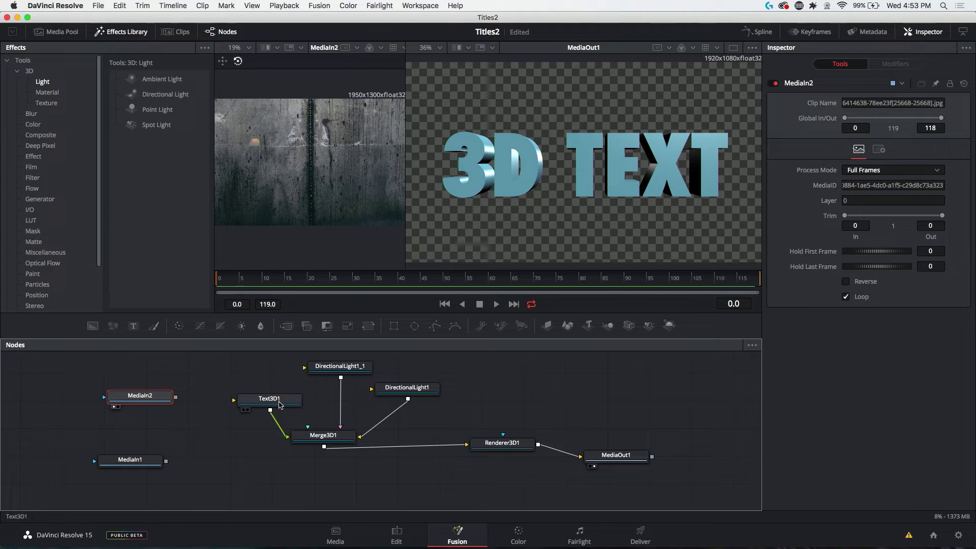
Step: Set Text3D1's Shading material type to Image and connect MediaIn2 as its material image
click(268, 399)
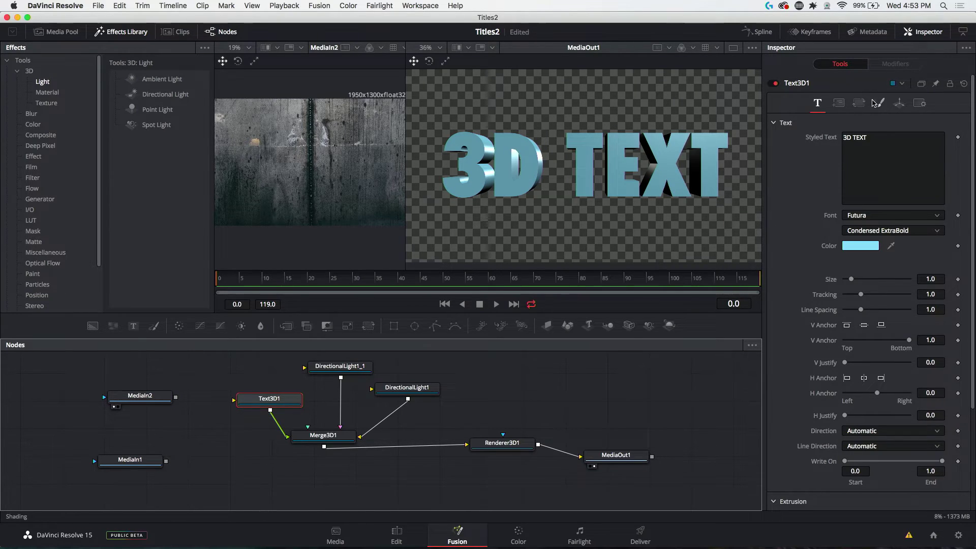
click(880, 105)
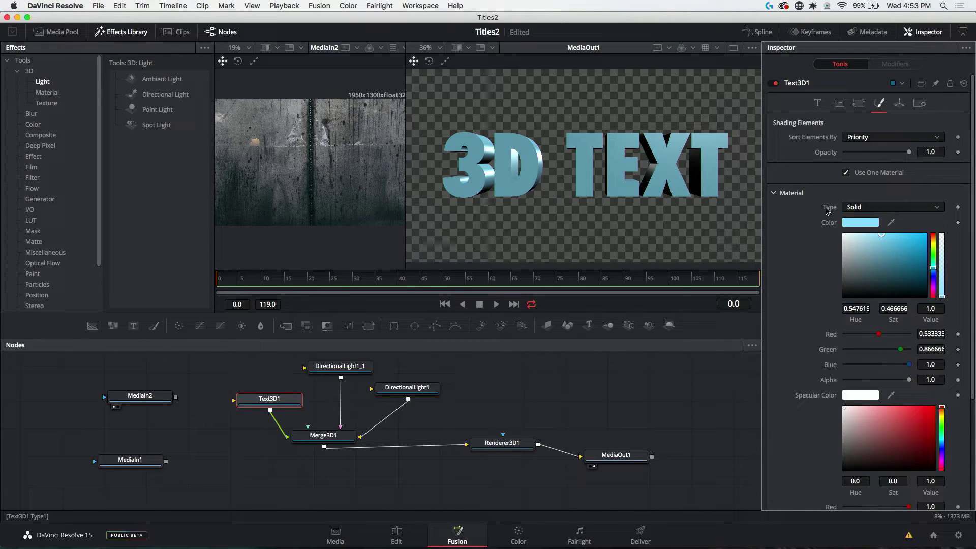
click(850, 212)
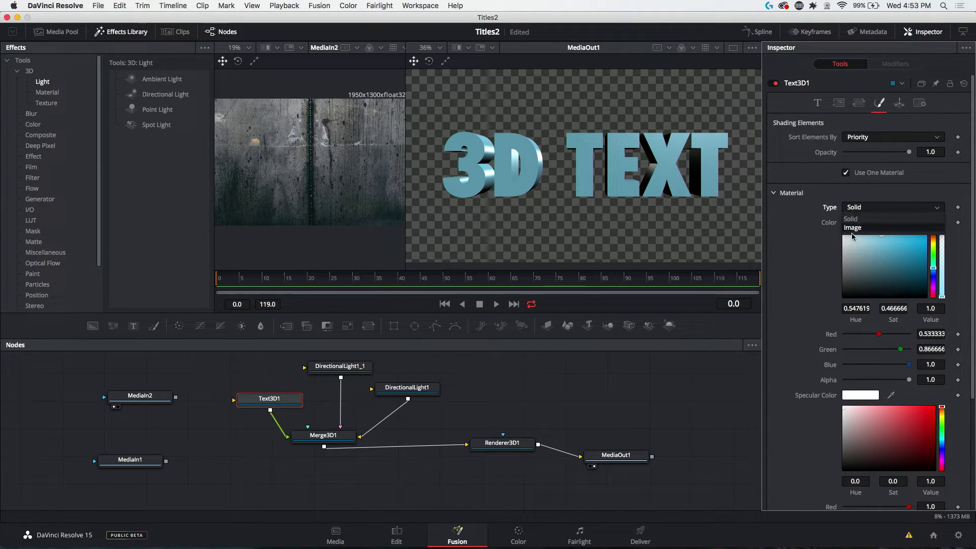
click(853, 228)
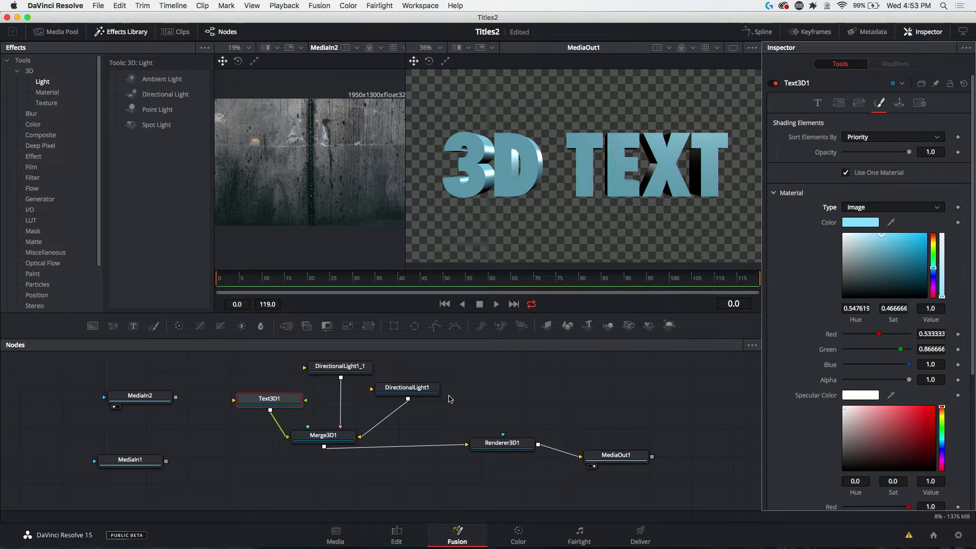
drag(275, 399, 259, 402)
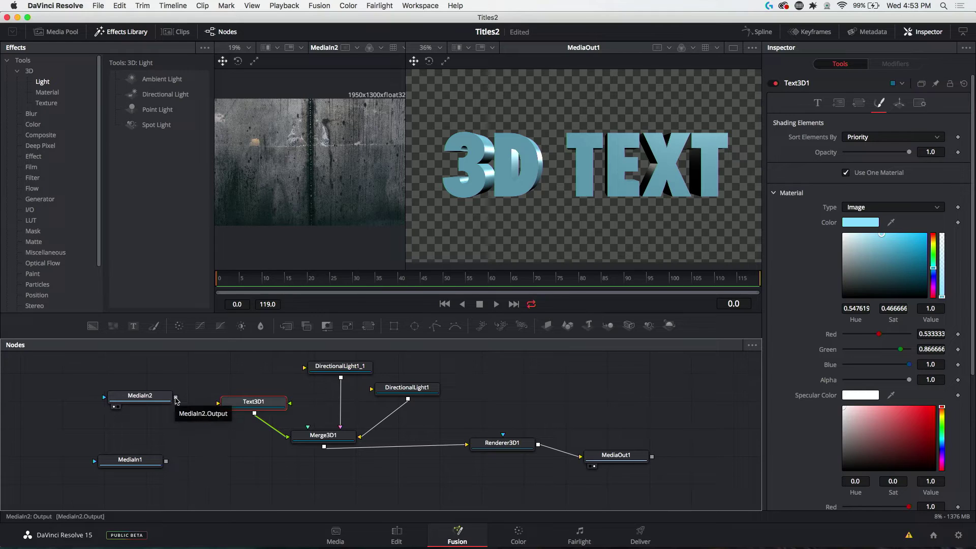
mouse_move(177, 396)
mouse_down()
mouse_move(208, 383)
mouse_move(246, 403)
mouse_up()
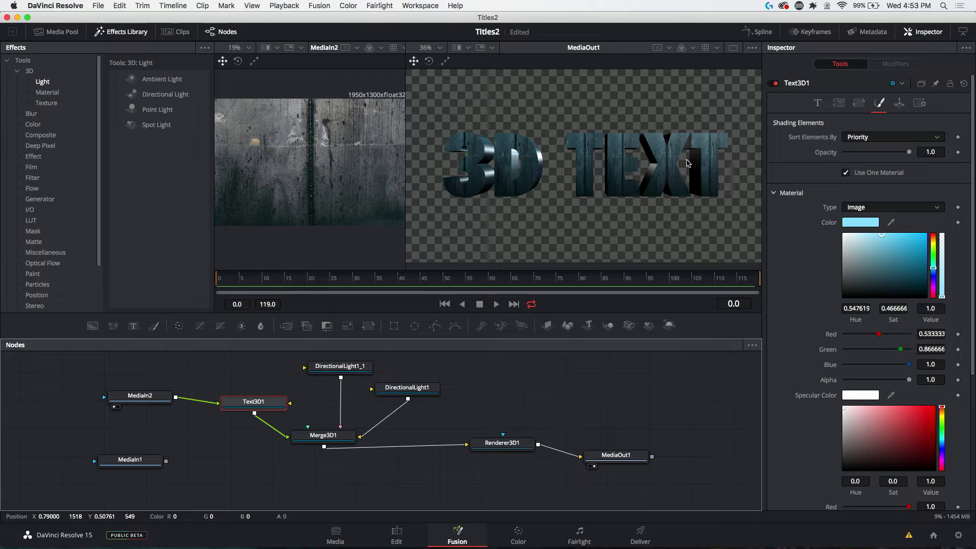
scroll(804, 221, down, 5)
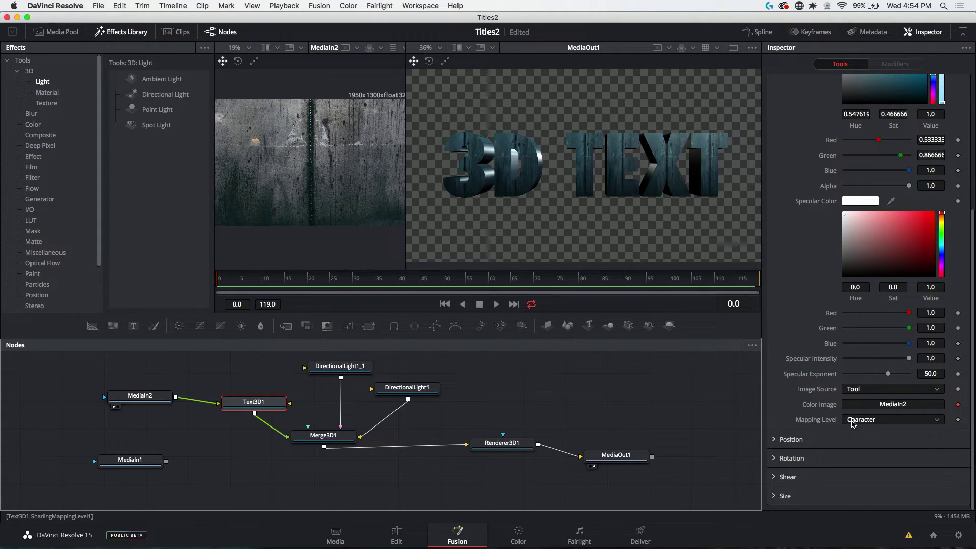
Step: Try Word mapping level, keep Character, and show the 3D category in the Effects Library
click(853, 424)
click(854, 433)
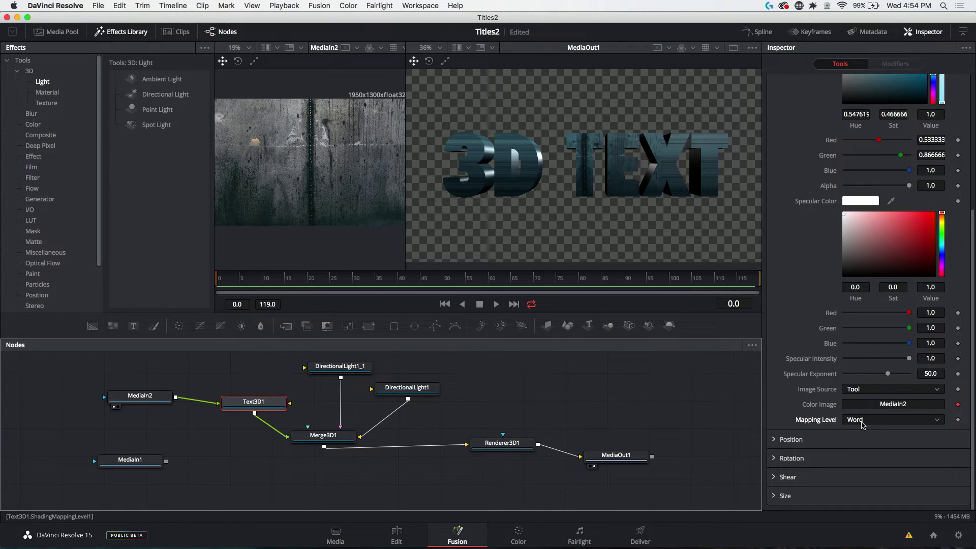
scroll(892, 420, down, 1)
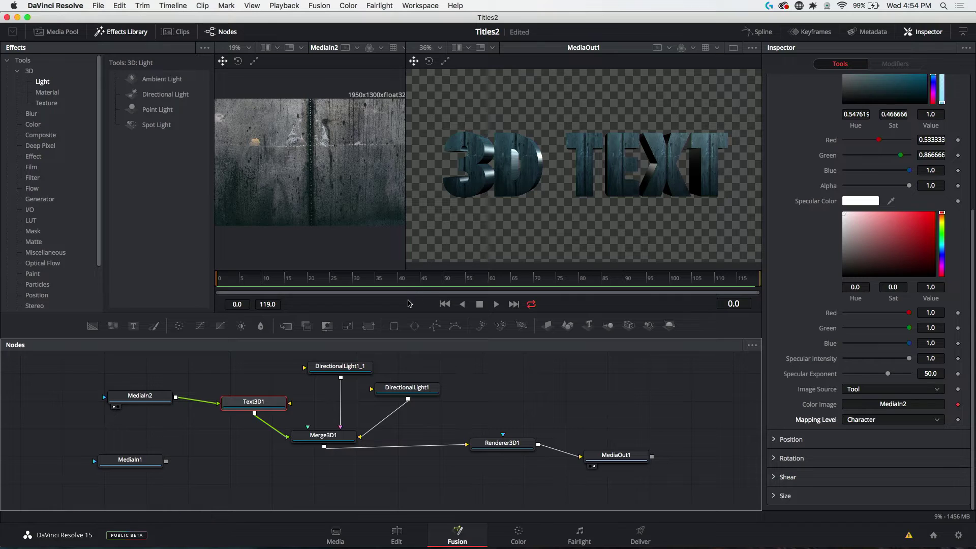
click(29, 71)
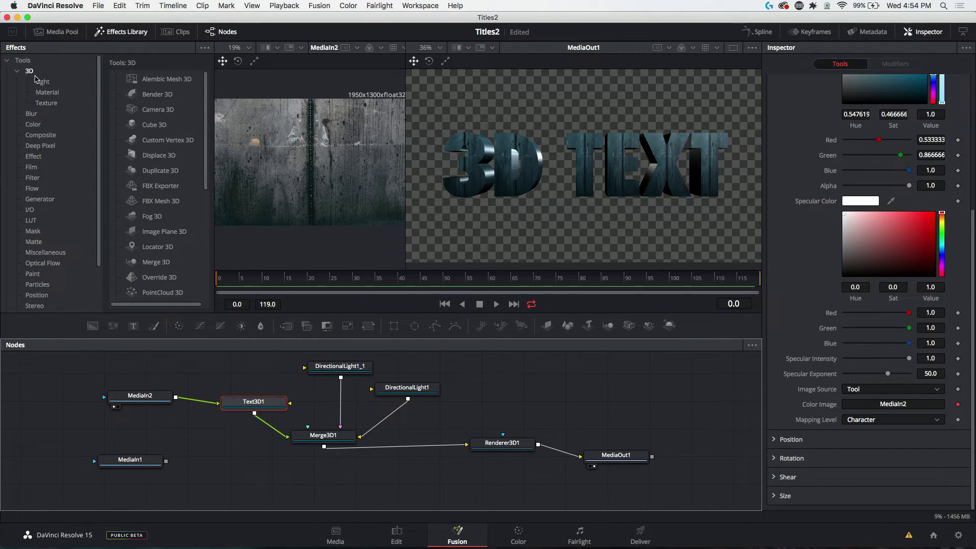
scroll(157, 125, down, 3)
scroll(156, 124, down, 5)
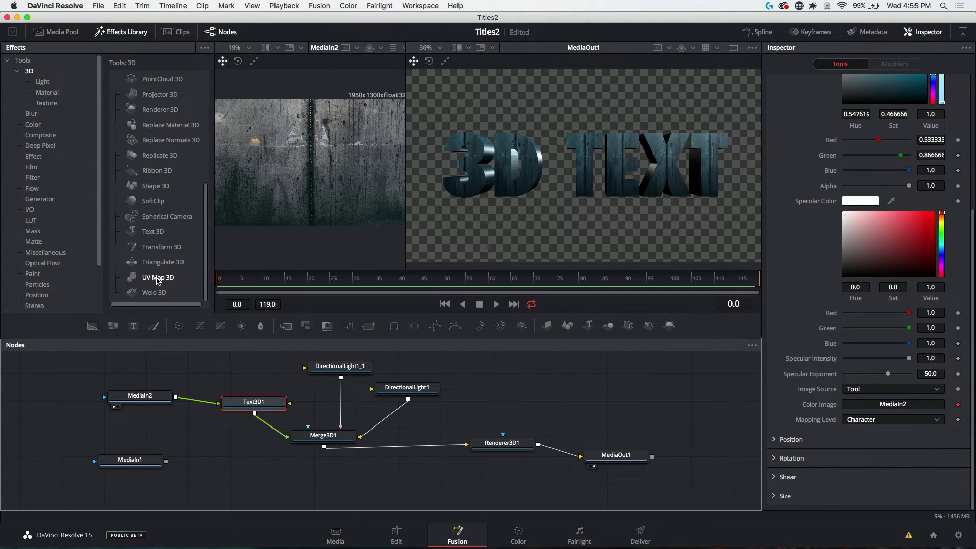
Step: Insert UV Map 3D between Text3D1 and Merge3D1 and set its Orientation to Z
drag(158, 279, 275, 428)
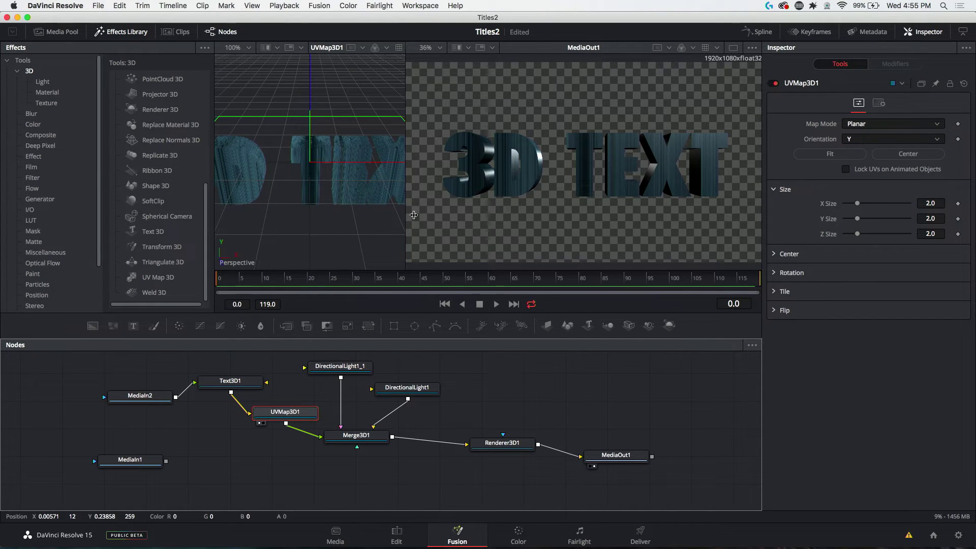
drag(409, 214, 571, 209)
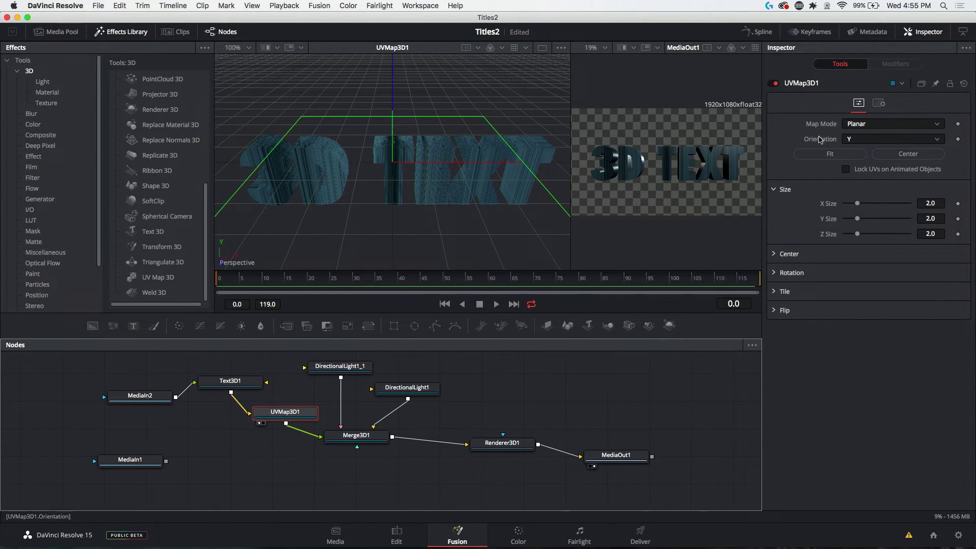
click(854, 141)
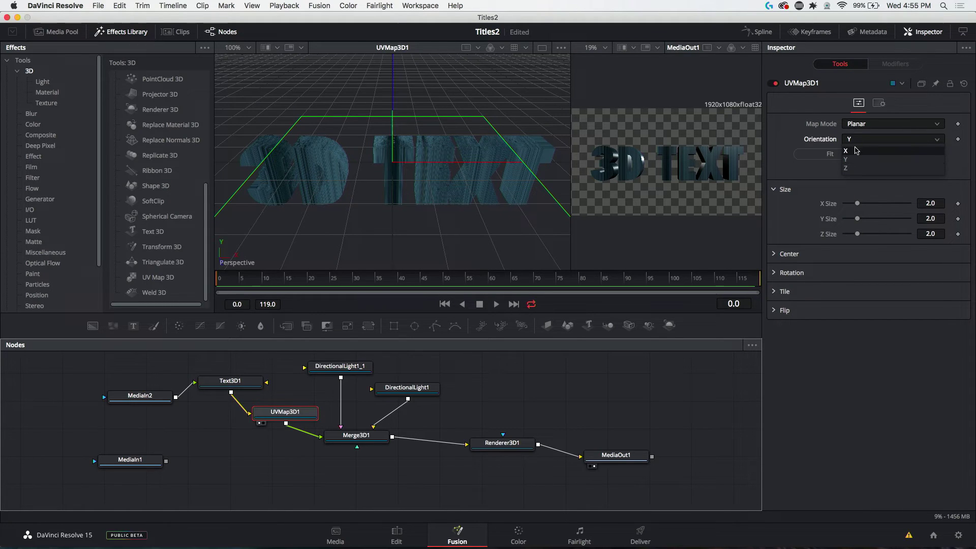
click(855, 168)
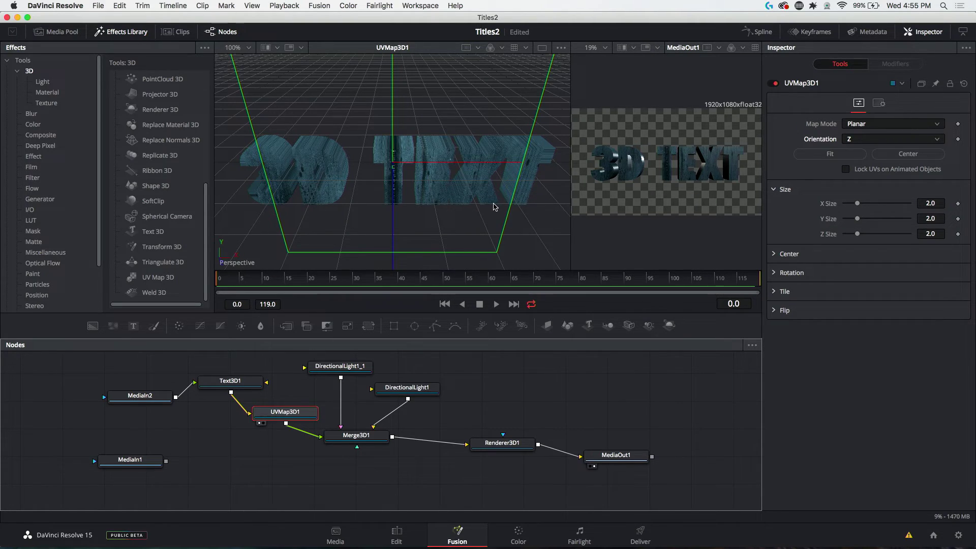
Step: Set the UV Map 3D Map Mode to CubeMap and Fit its size to the text's bounds
click(857, 123)
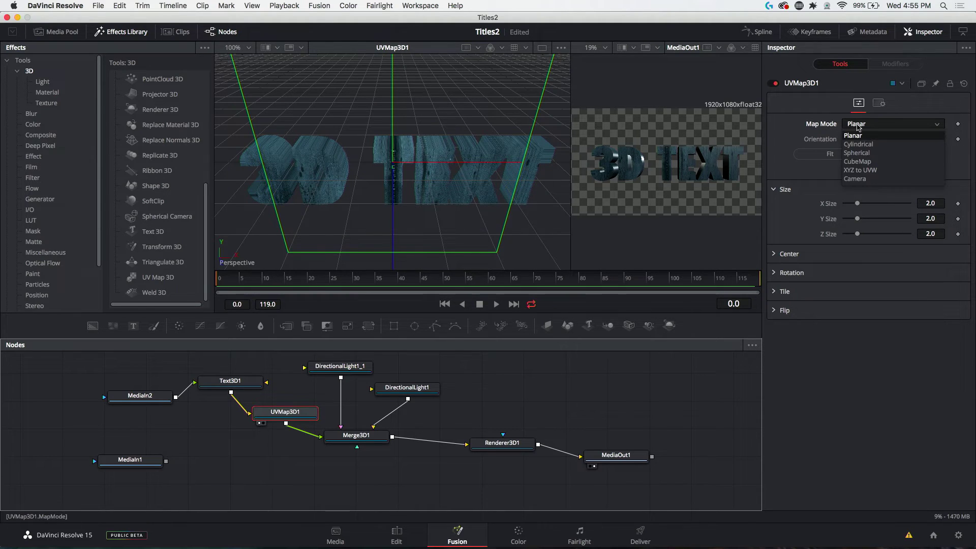
click(856, 162)
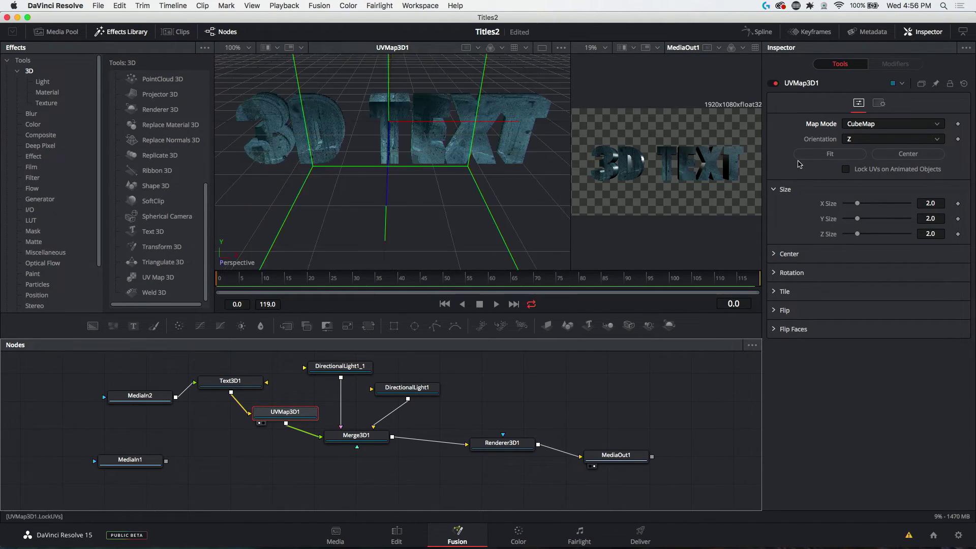
drag(430, 194, 430, 175)
click(820, 156)
click(828, 156)
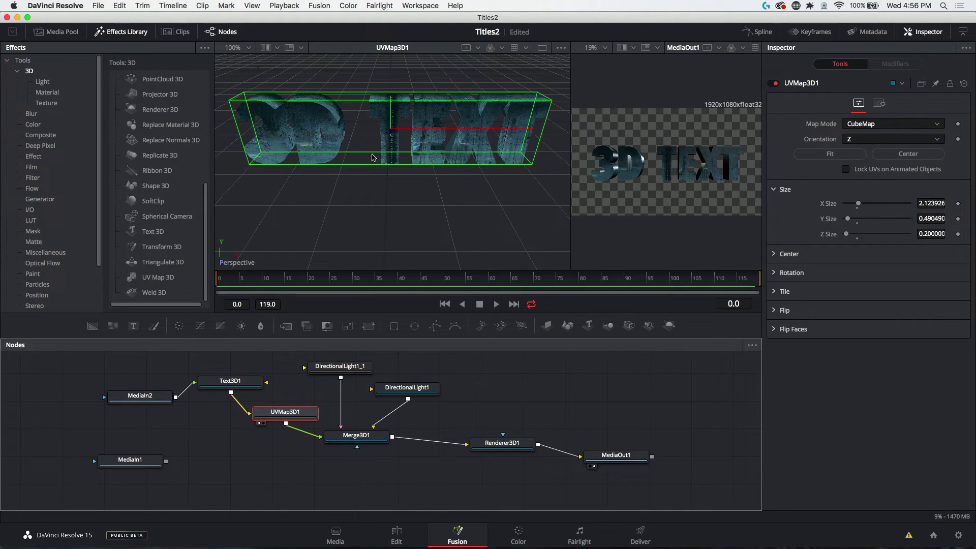
Step: Enlarge the MediaOut1 viewer and move the playhead to frame 28
click(570, 175)
drag(570, 176, 357, 165)
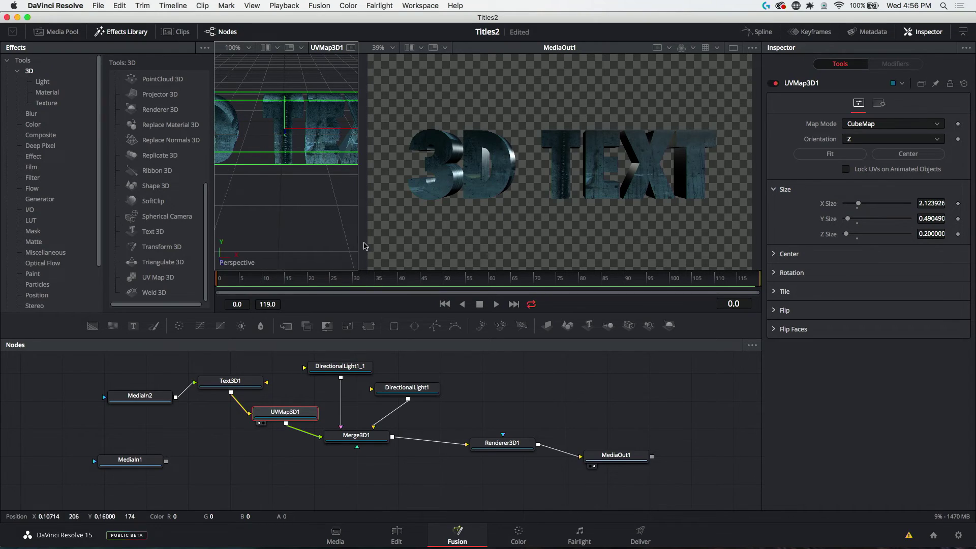
click(347, 278)
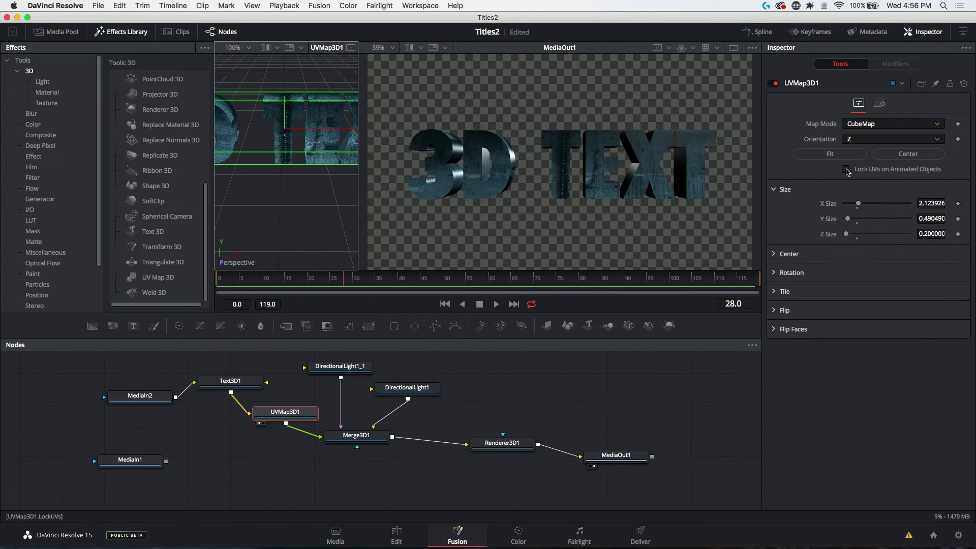
Step: Enable Lock UVs on Animated Objects and keyframe Text3D1's tracking 1.134 at frame 0
click(846, 169)
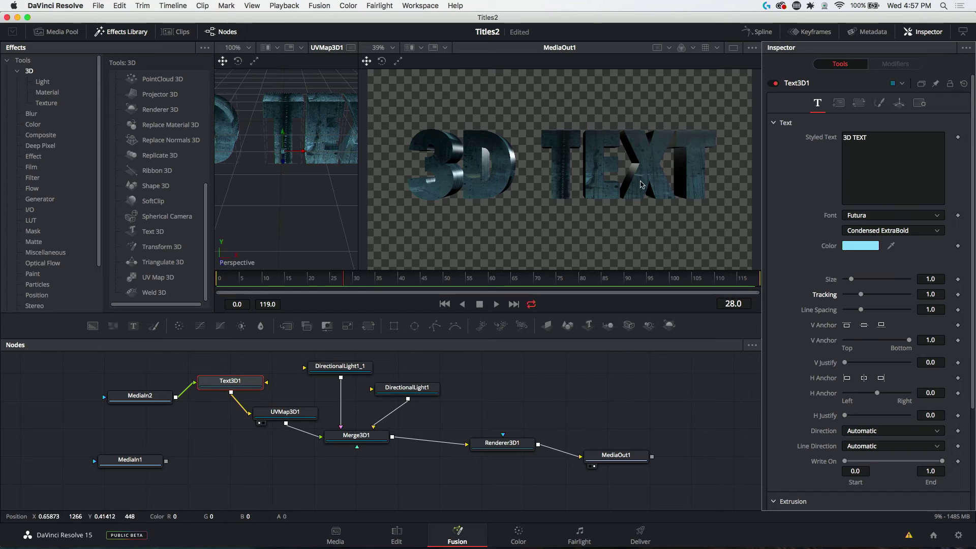
key(Home)
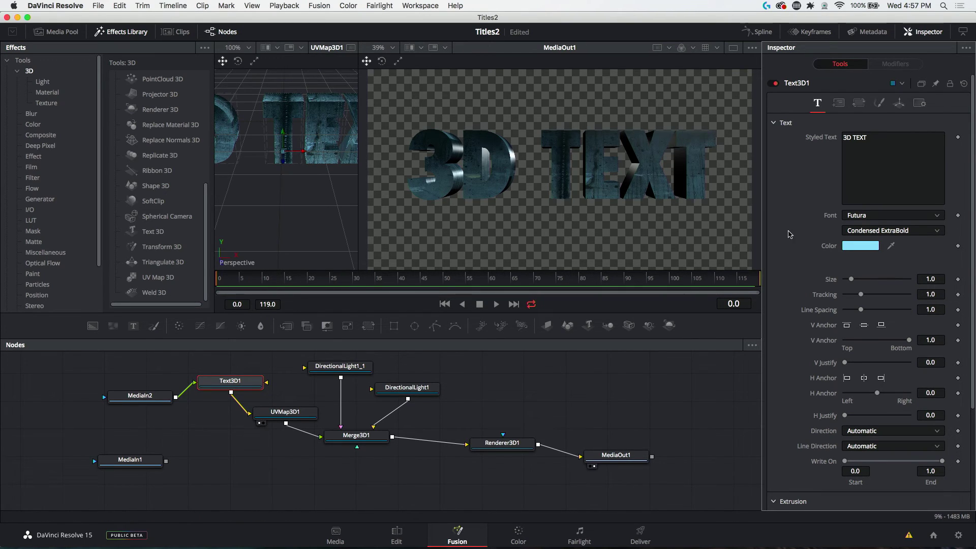
click(957, 295)
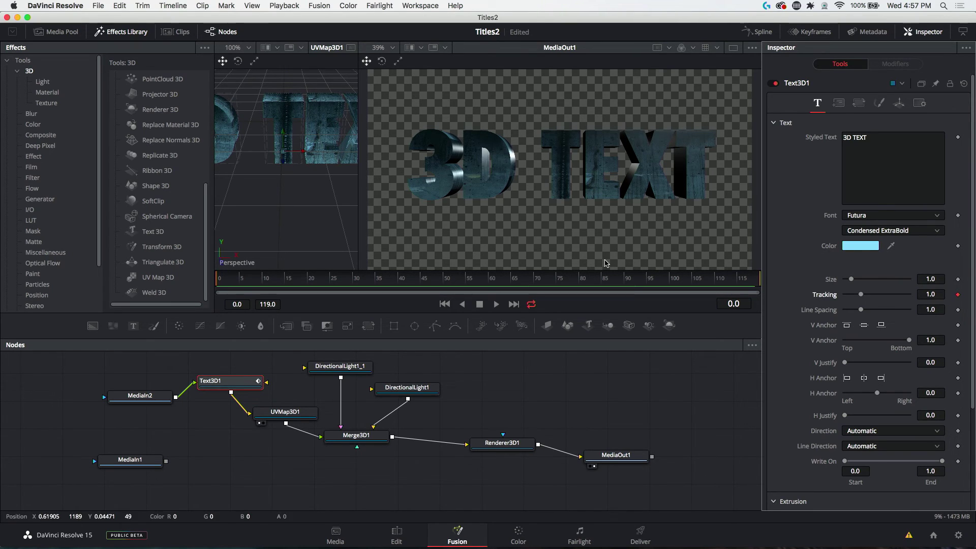
Step: Keyframe tracking 1.0 at frame 61 and play back the letters closing up
click(469, 281)
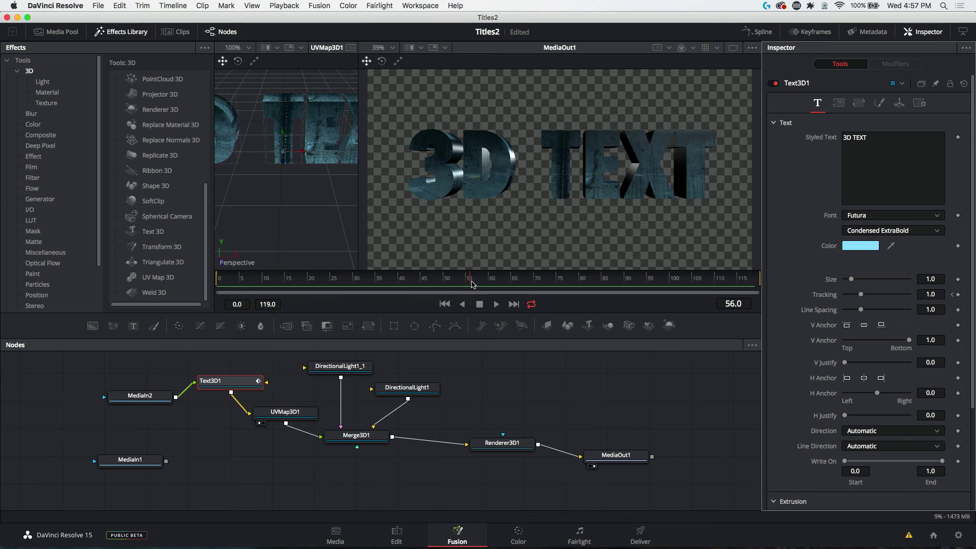
drag(471, 284, 494, 285)
mouse_move(861, 295)
mouse_down()
mouse_move(884, 294)
mouse_move(861, 294)
mouse_up()
key(Home)
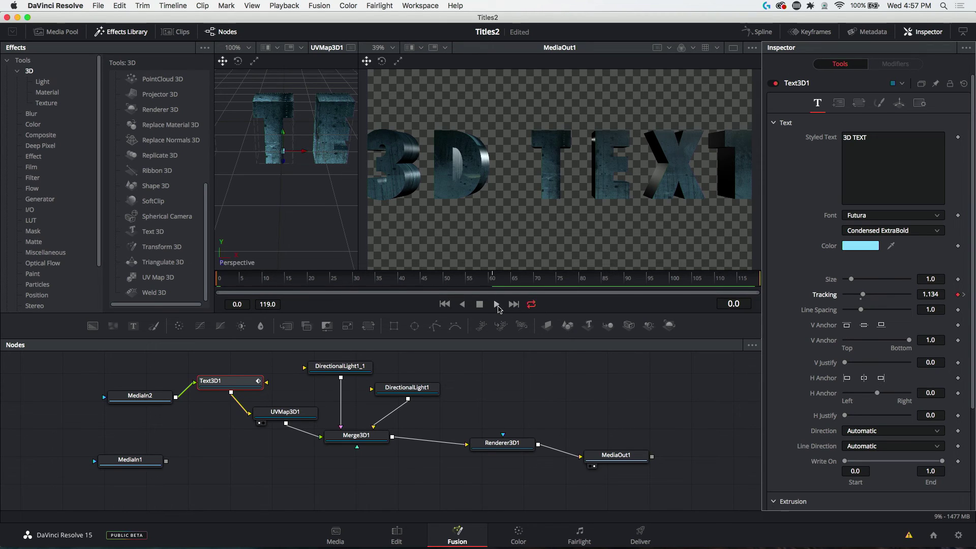
click(496, 305)
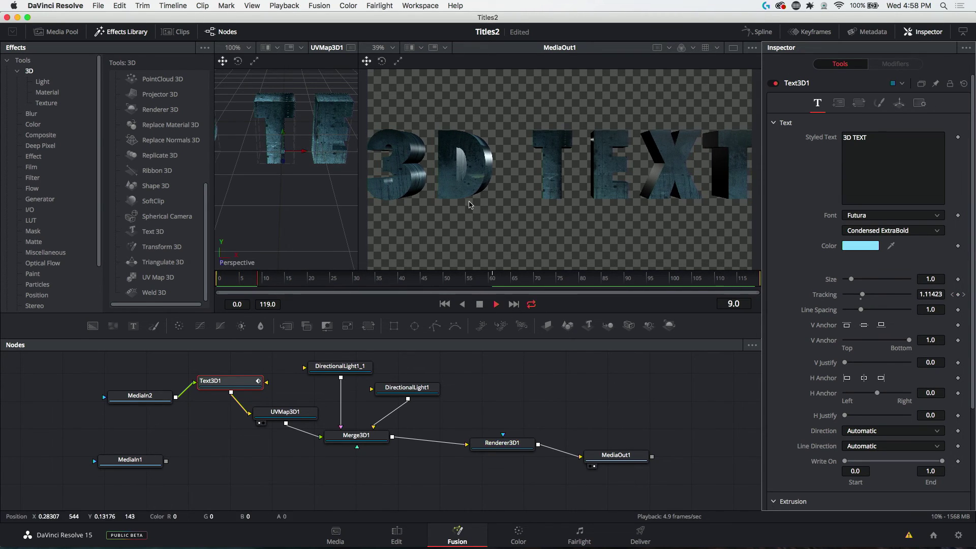